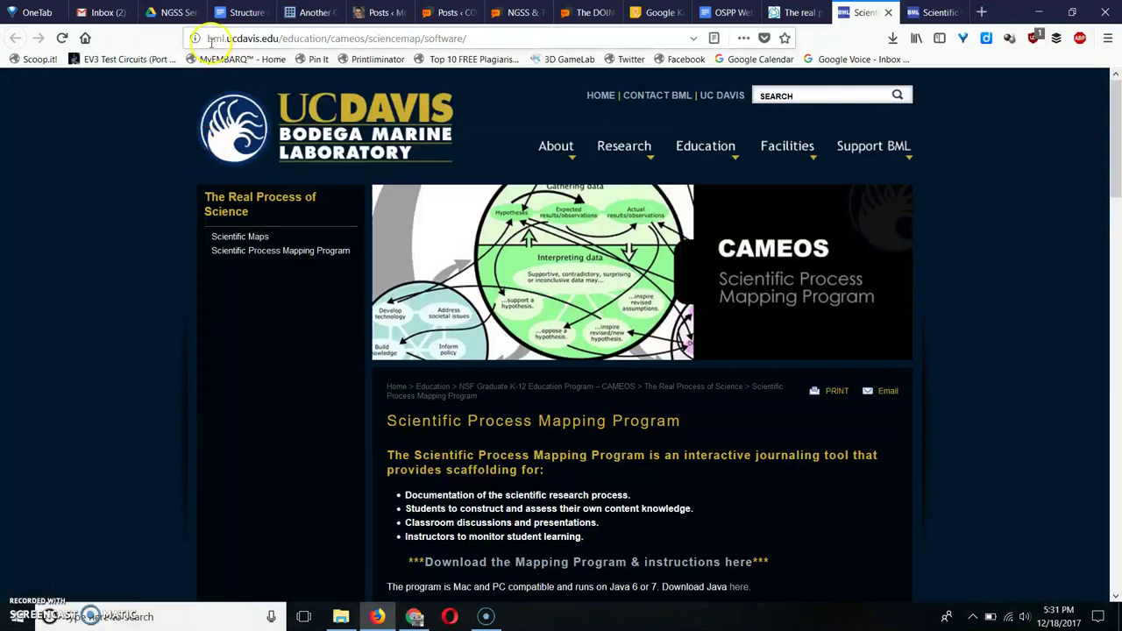
# Step: Download the Mapping Program & instructions zip from the CAMEOS Scientific Process Mapping Program page
pyautogui.click(306, 37)
pyautogui.click(475, 36)
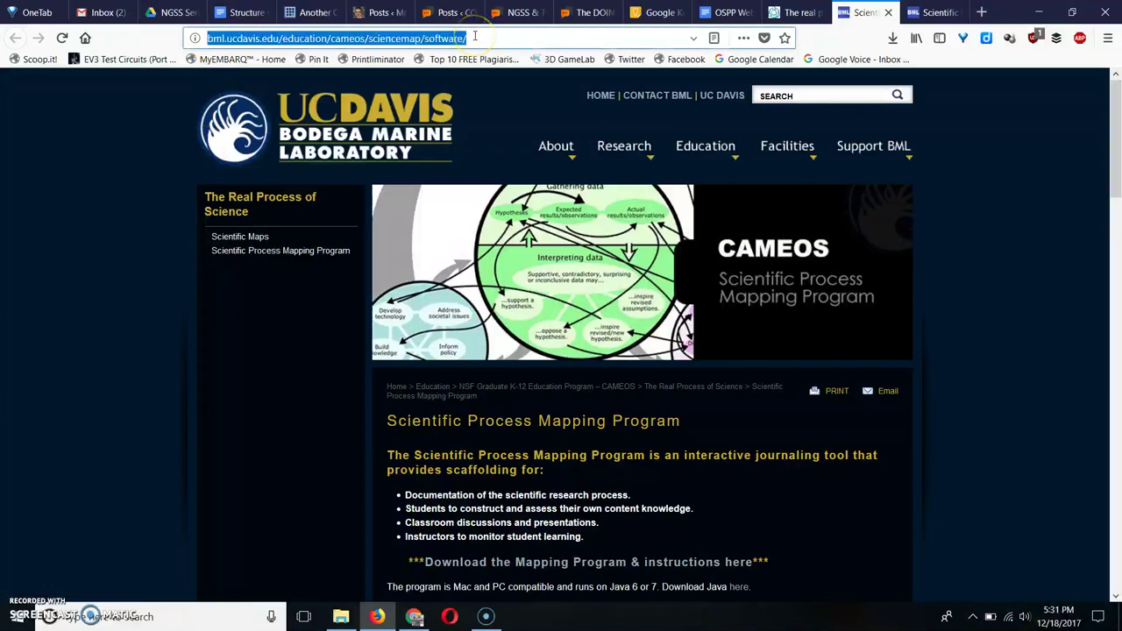
pyautogui.click(474, 36)
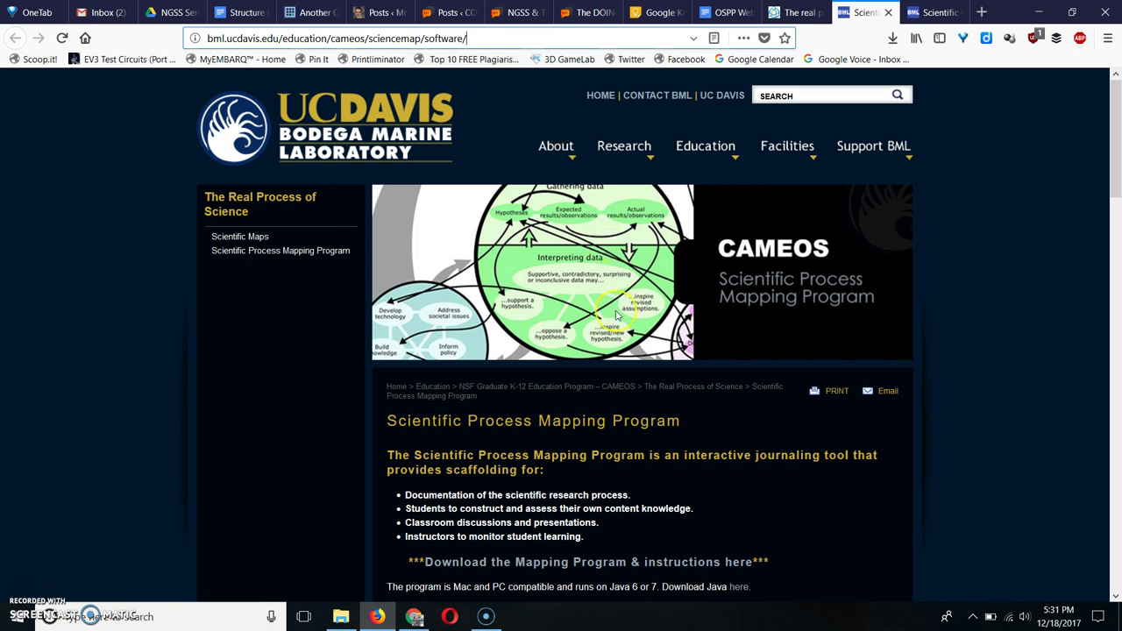
pyautogui.scroll(-2, 617, 316)
pyautogui.click(574, 426)
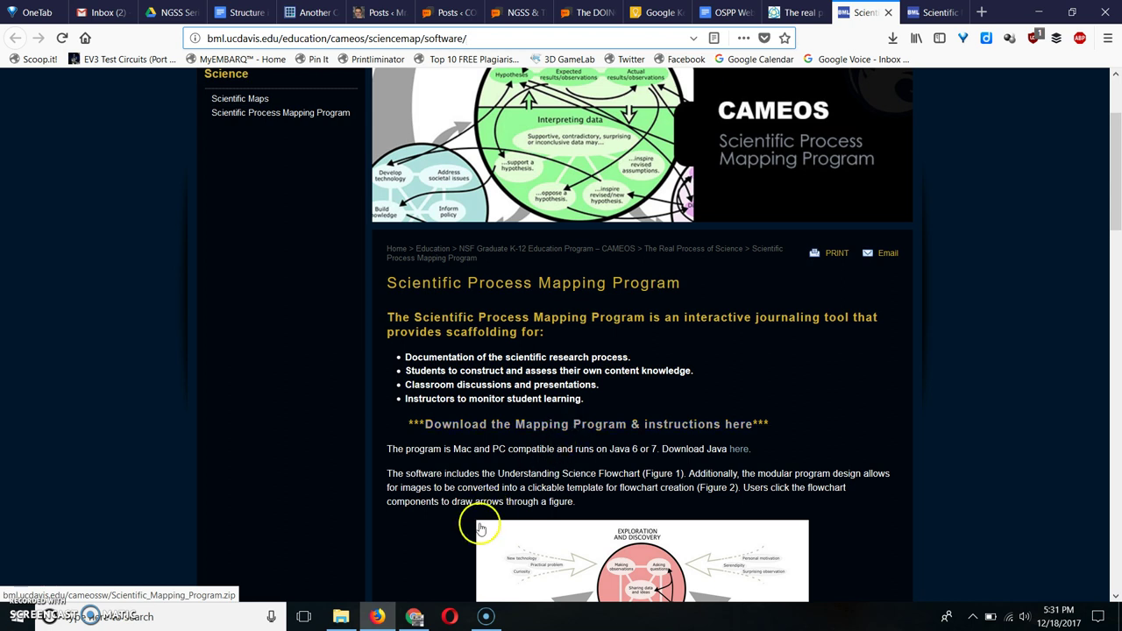
# Step: Open the Scientific Mapping Program_ folder in Program Files to show its JAR and instruction files
pyautogui.click(341, 616)
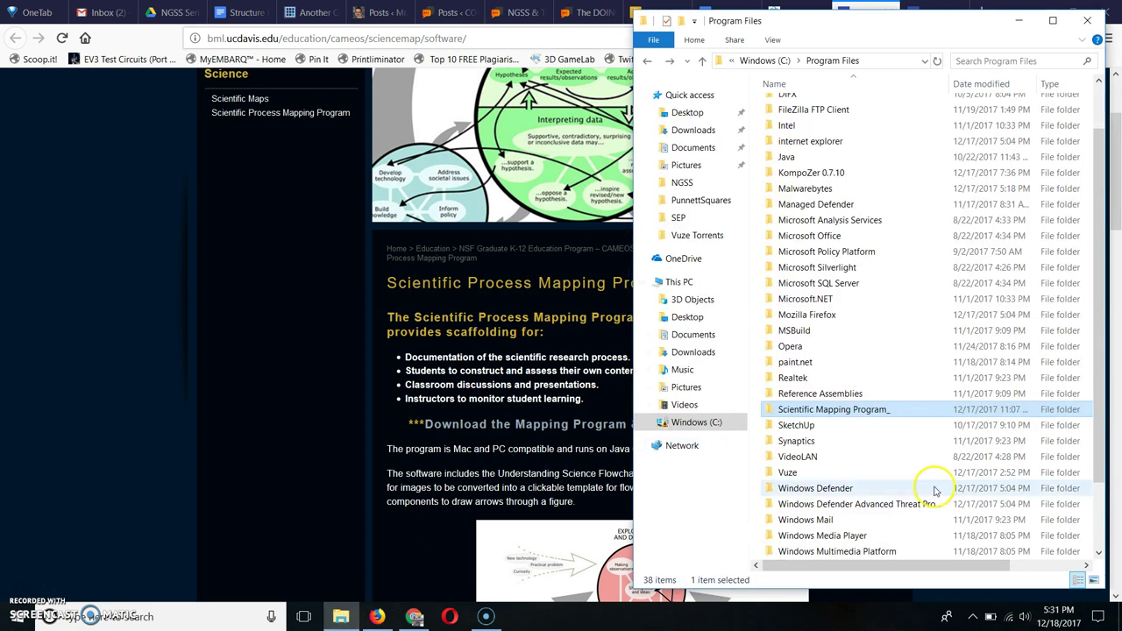
pyautogui.click(901, 417)
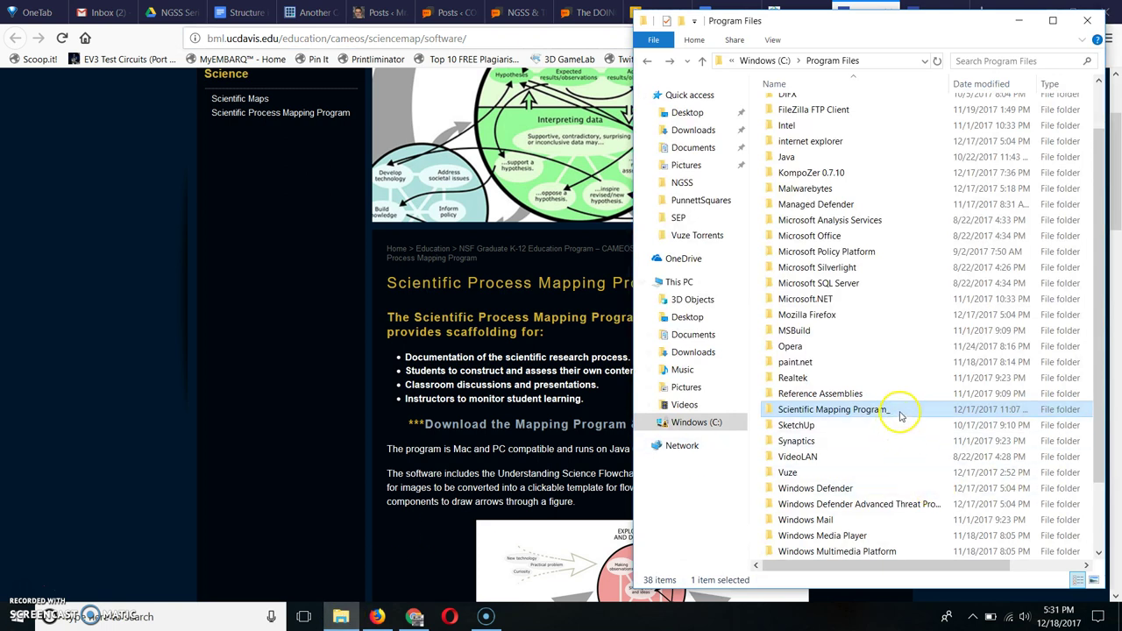
pyautogui.doubleClick(818, 412)
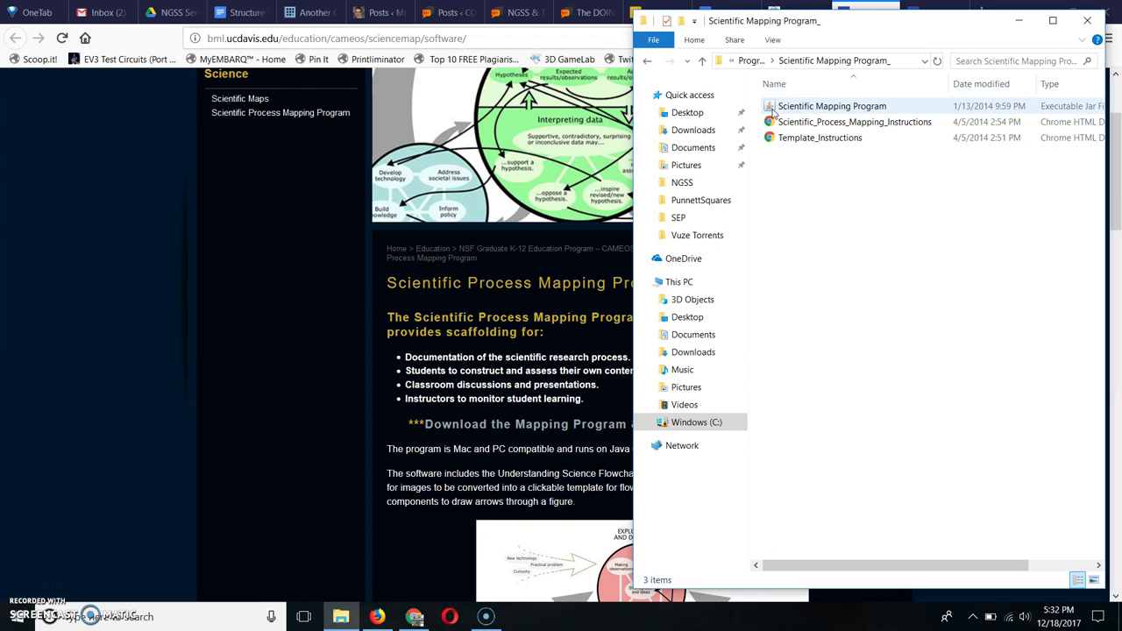
# Step: Launch the program with the Understanding Science template and maximize the How Science Works window
pyautogui.doubleClick(773, 109)
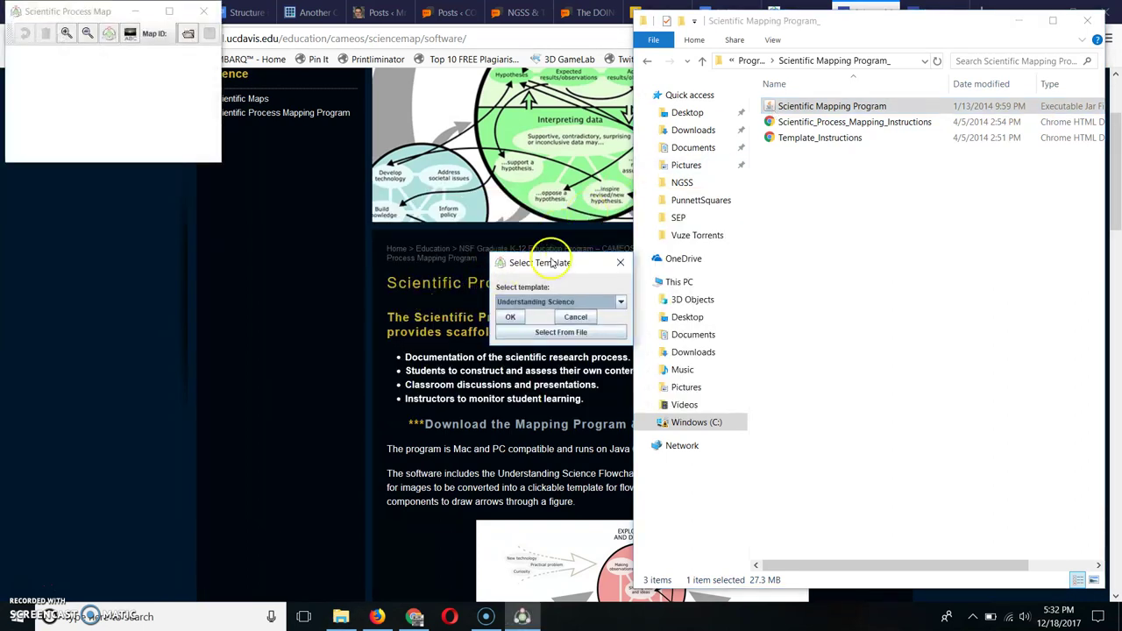
pyautogui.moveTo(541, 265); pyautogui.dragTo(528, 264)
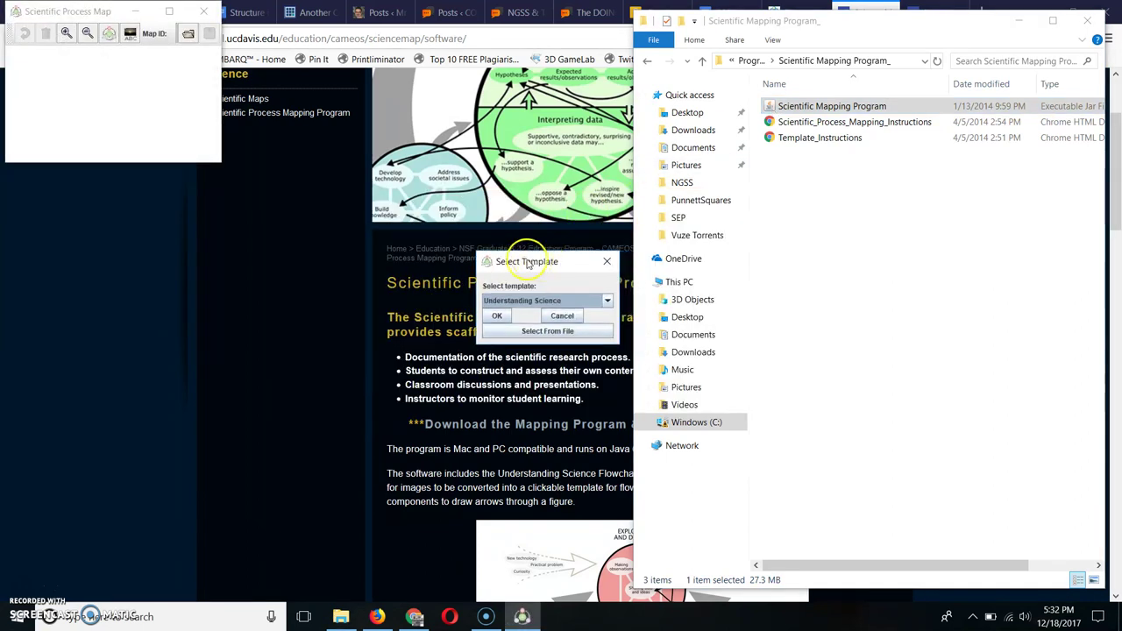
pyautogui.click(481, 317)
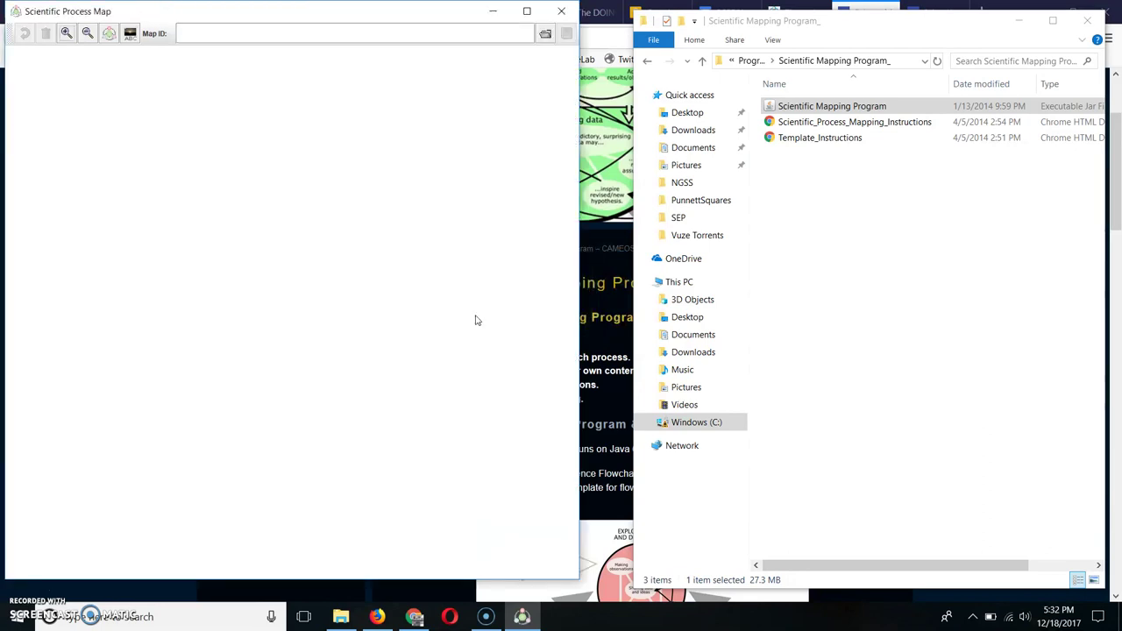
pyautogui.click(527, 11)
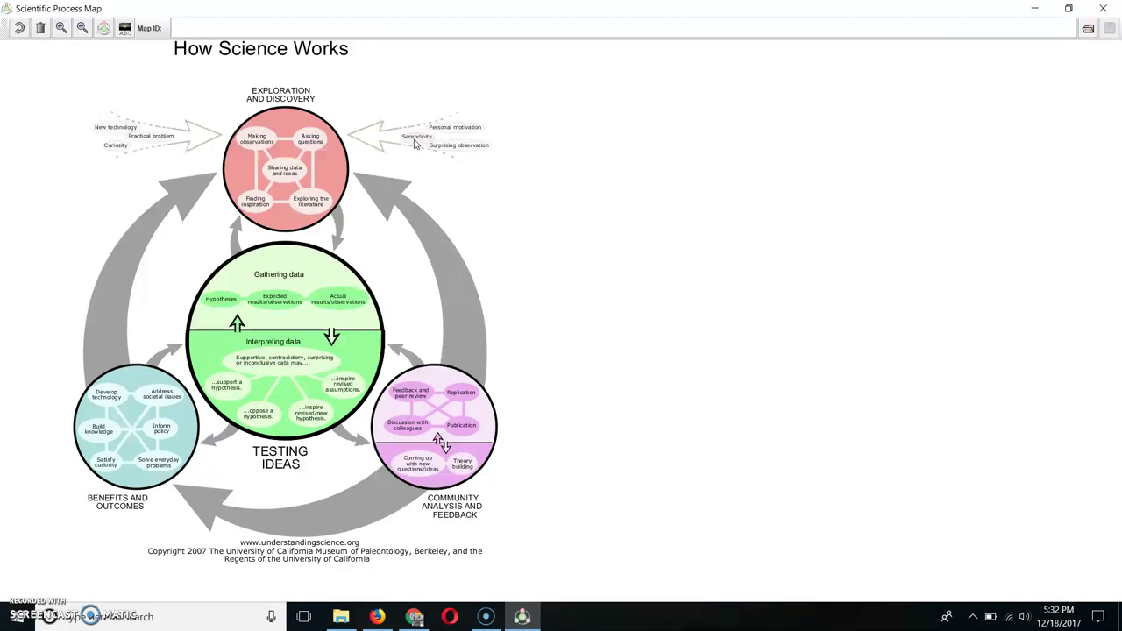
# Step: Draw arrows from Serendipity through Asking questions and Hypotheses to Making observations and Actual results
pyautogui.click(419, 143)
pyautogui.moveTo(391, 143); pyautogui.dragTo(306, 206)
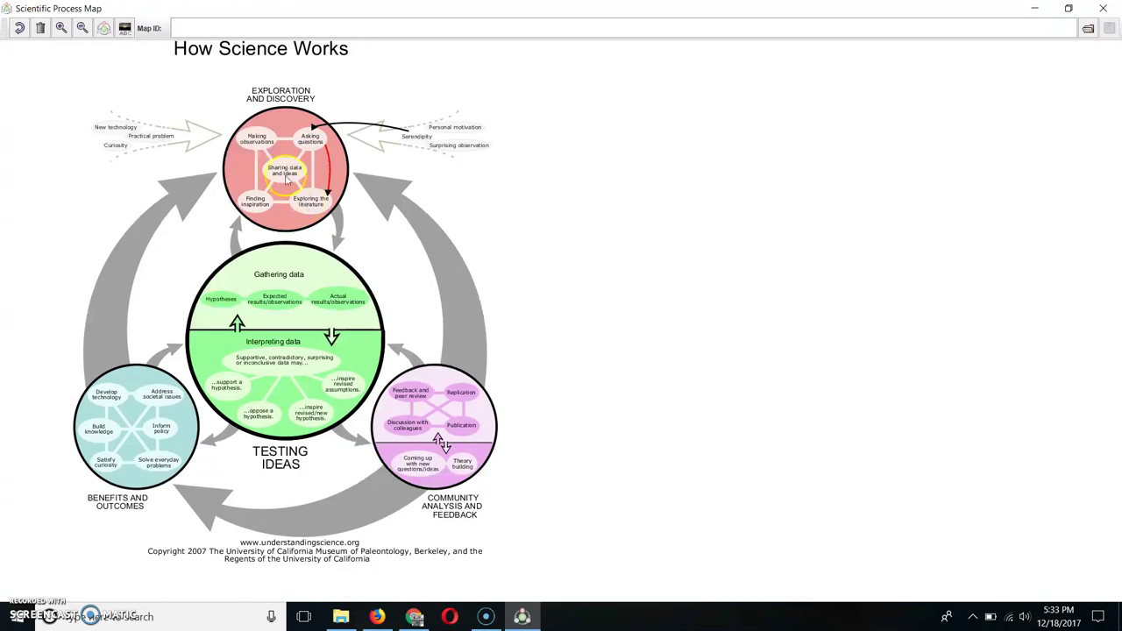
pyautogui.moveTo(267, 258); pyautogui.dragTo(258, 147)
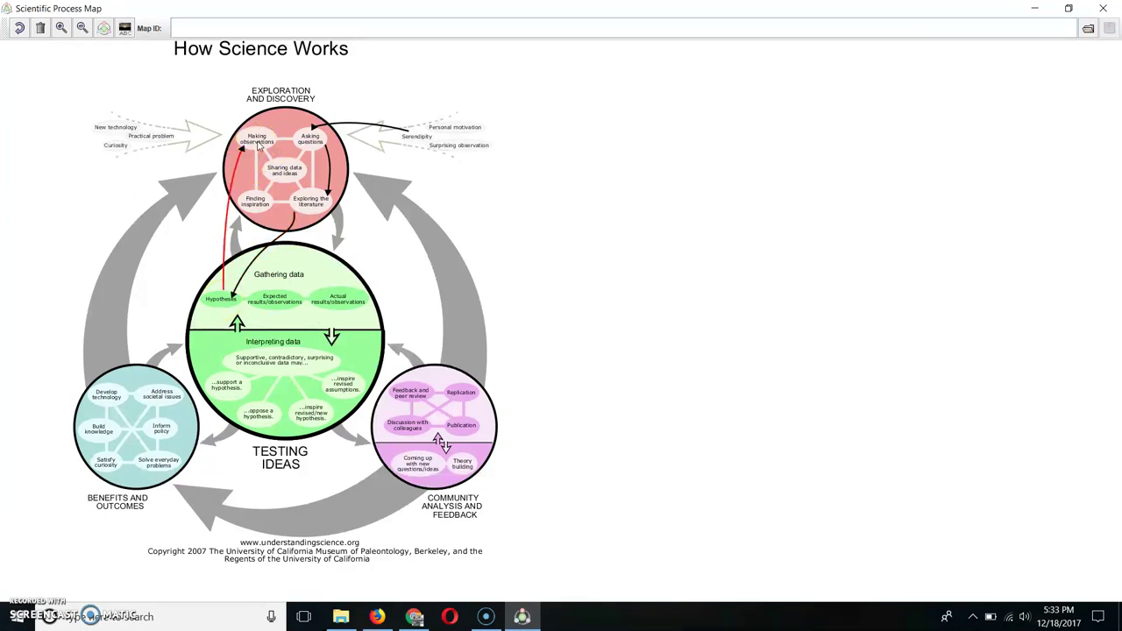
pyautogui.moveTo(305, 300); pyautogui.dragTo(327, 302)
pyautogui.click(327, 303)
pyautogui.click(366, 325)
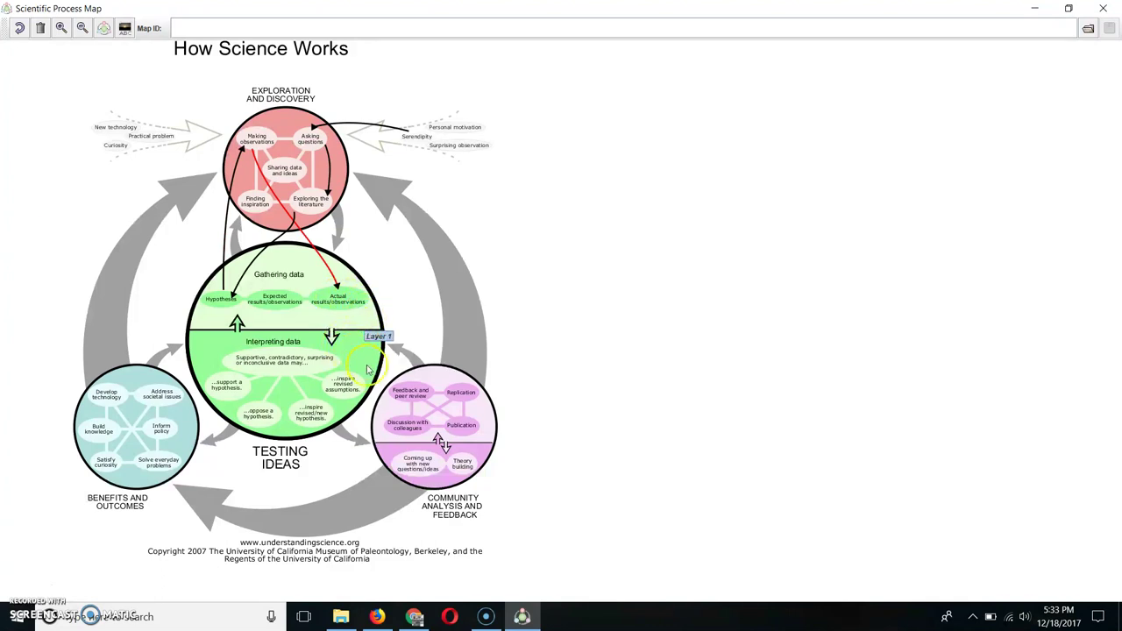
# Step: Continue arrows through Feedback and peer review, Develop technology and Hypotheses to Publication
pyautogui.click(410, 397)
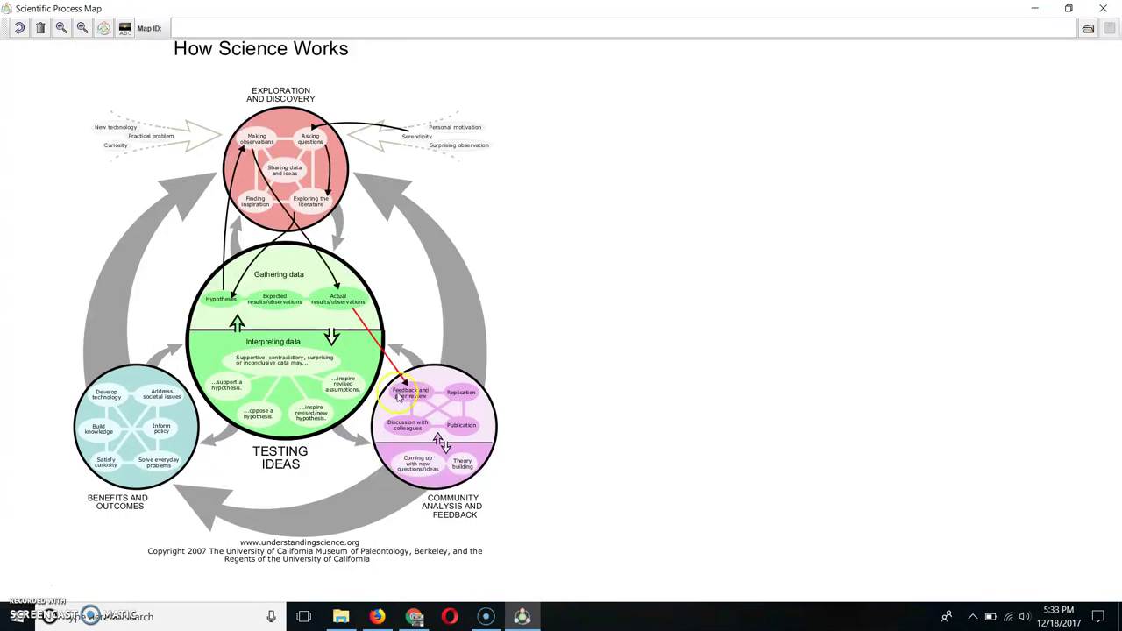
pyautogui.click(307, 370)
pyautogui.click(104, 397)
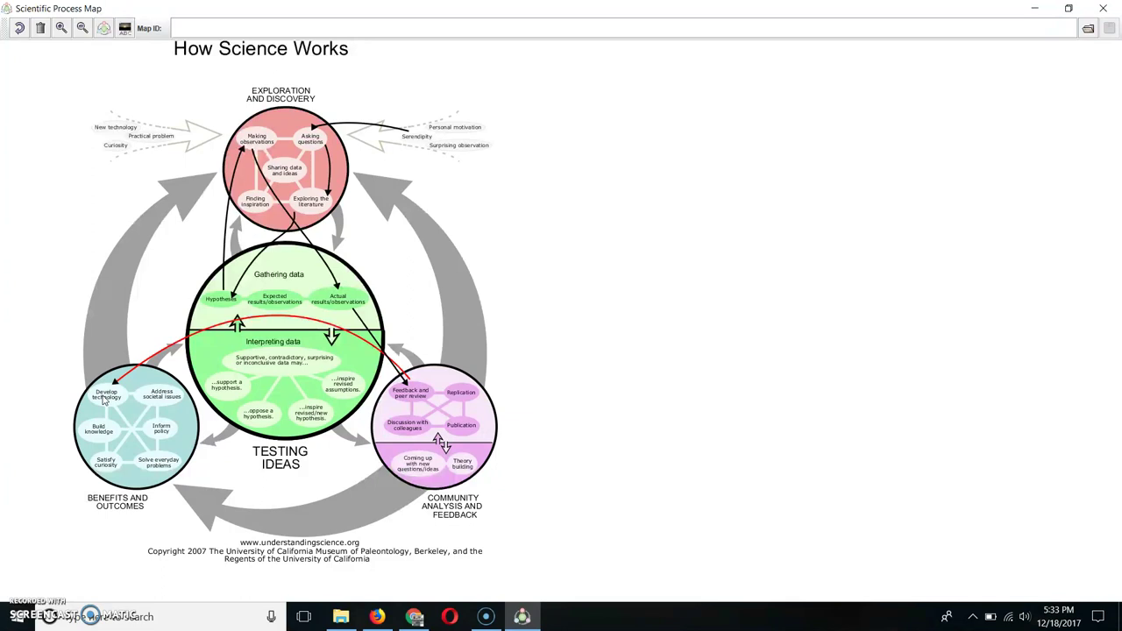
pyautogui.click(222, 307)
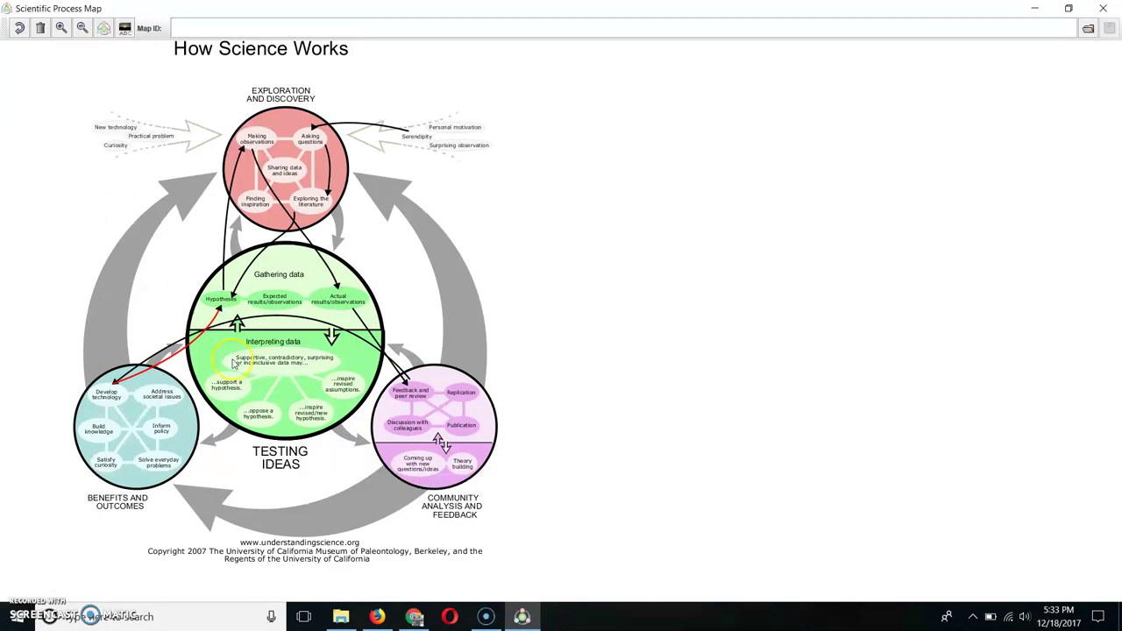
pyautogui.click(245, 363)
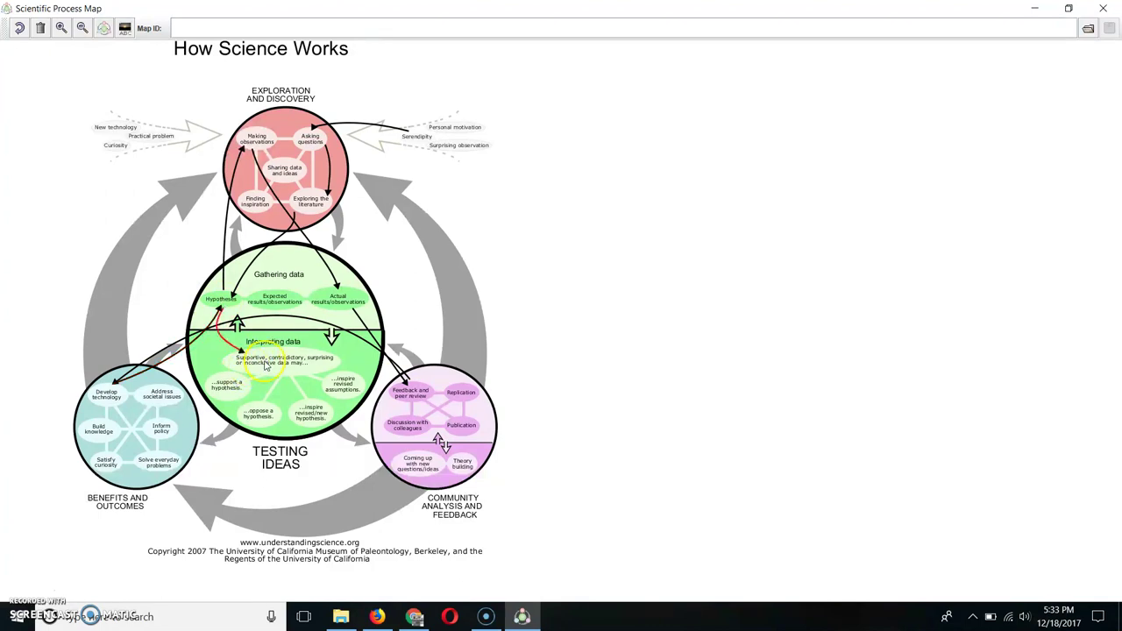
pyautogui.click(241, 392)
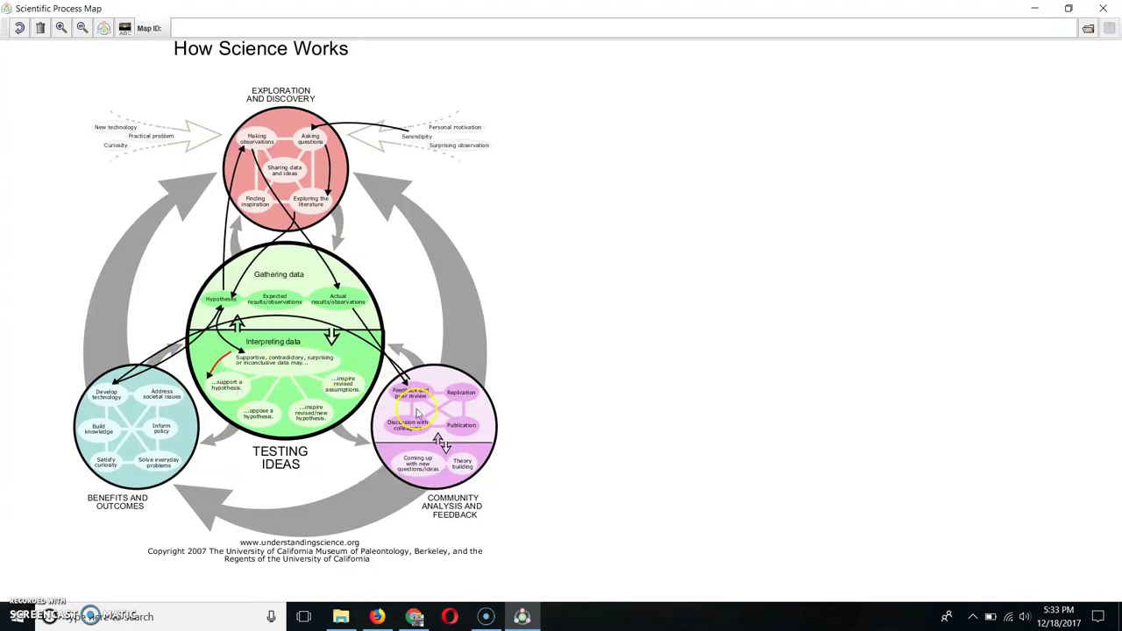
pyautogui.click(452, 433)
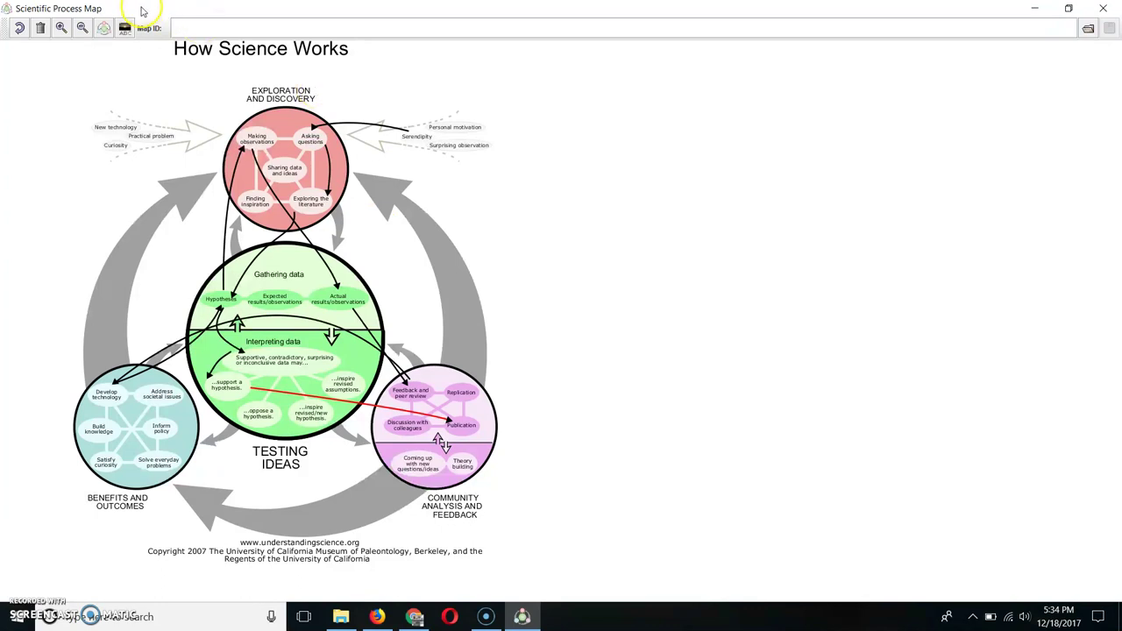
# Step: Remove all the drawn pathway arrows with the undo/remove-edge button
pyautogui.click(22, 31)
pyautogui.click(20, 29)
pyautogui.click(20, 29)
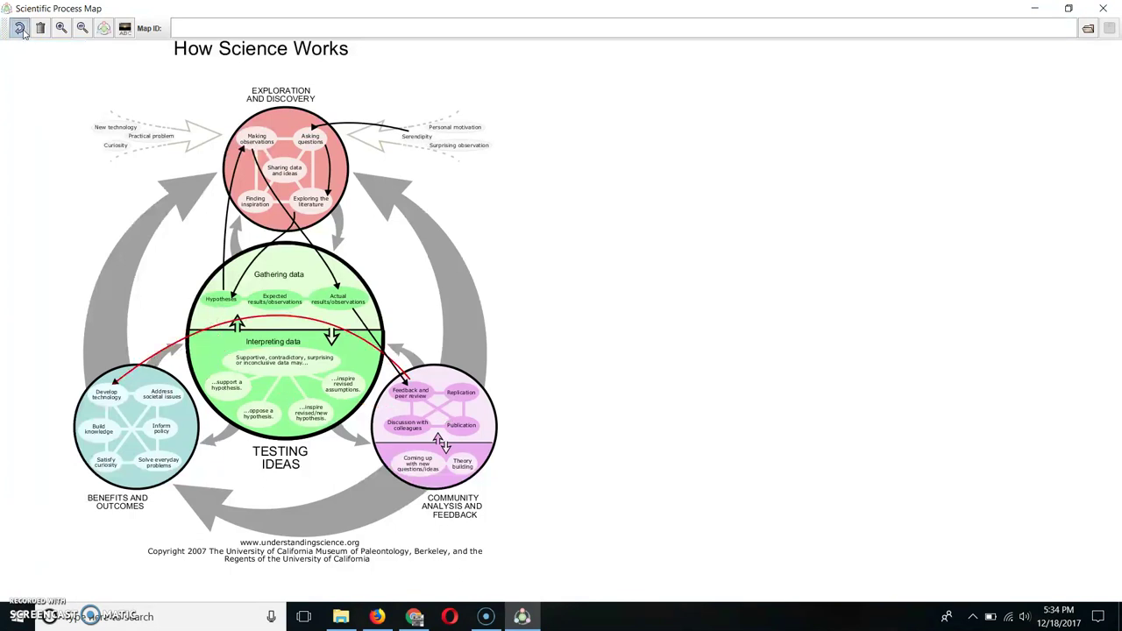
pyautogui.click(20, 29)
pyautogui.click(20, 29)
pyautogui.click(21, 29)
pyautogui.click(20, 29)
pyautogui.click(20, 29)
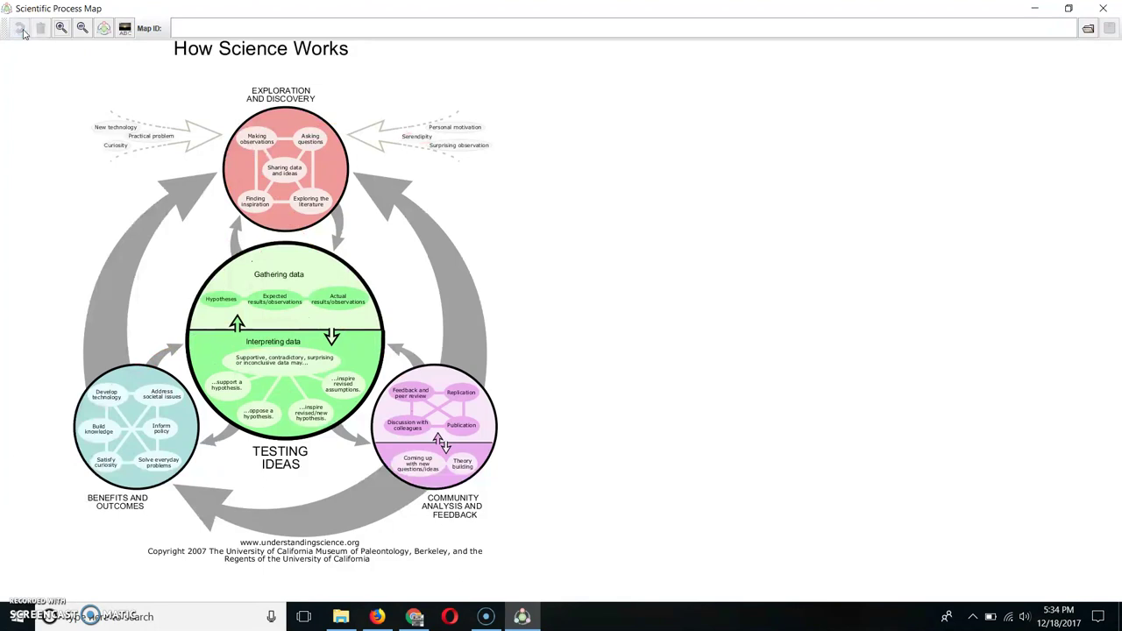
pyautogui.click(161, 142)
# Step: Link Practical problem to Exploring the literature, Asking questions, Hypotheses and Making observations
pyautogui.click(161, 141)
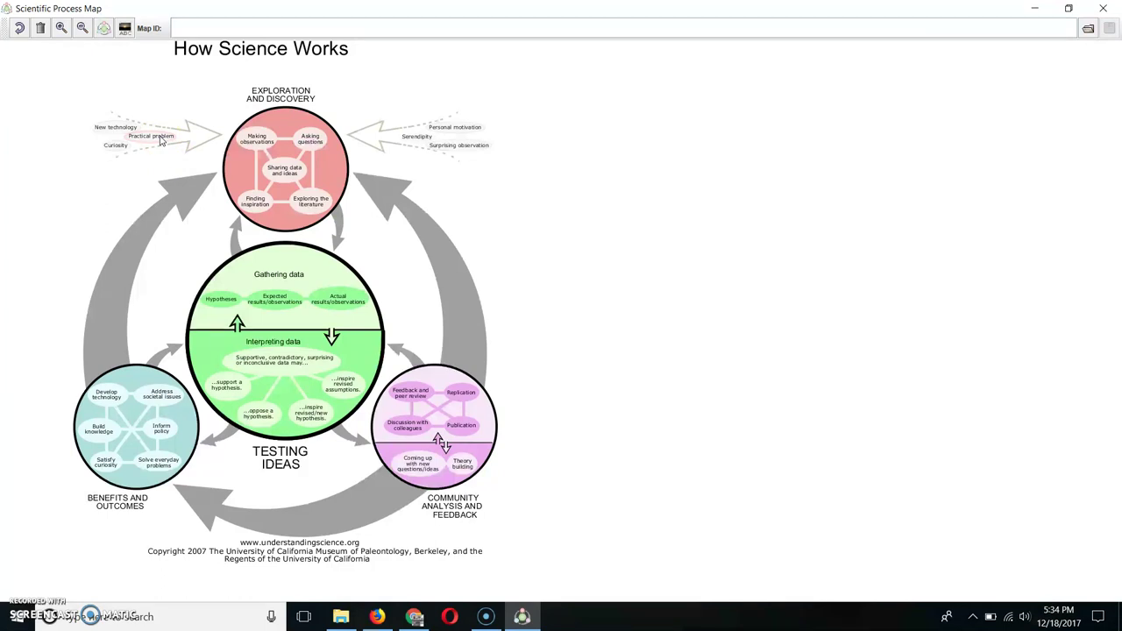
pyautogui.click(323, 202)
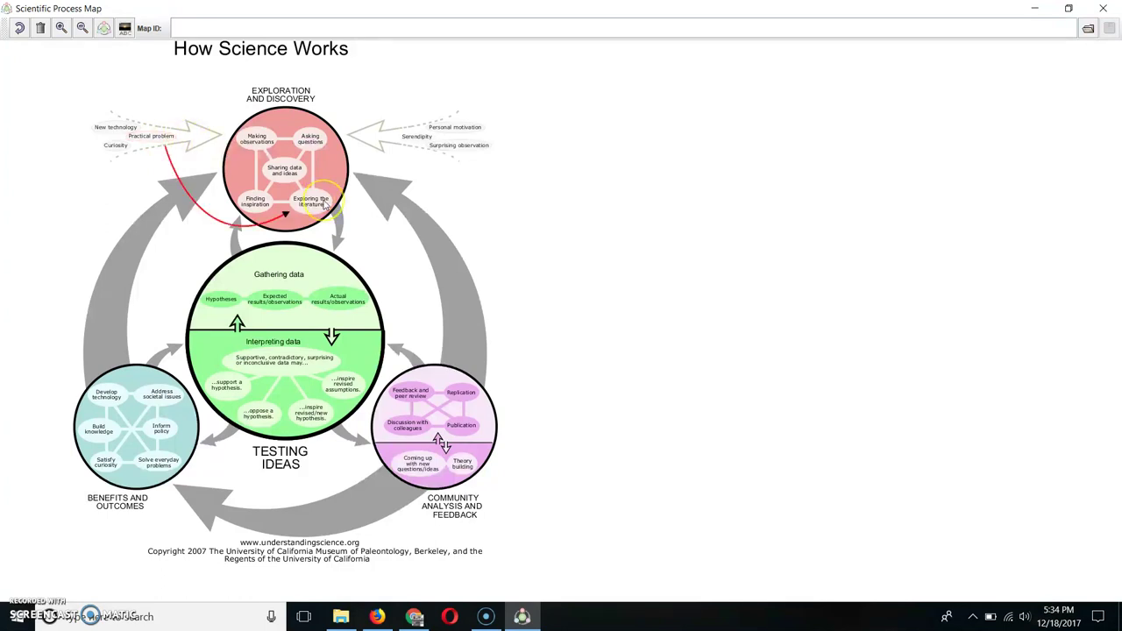
pyautogui.click(319, 188)
pyautogui.click(314, 141)
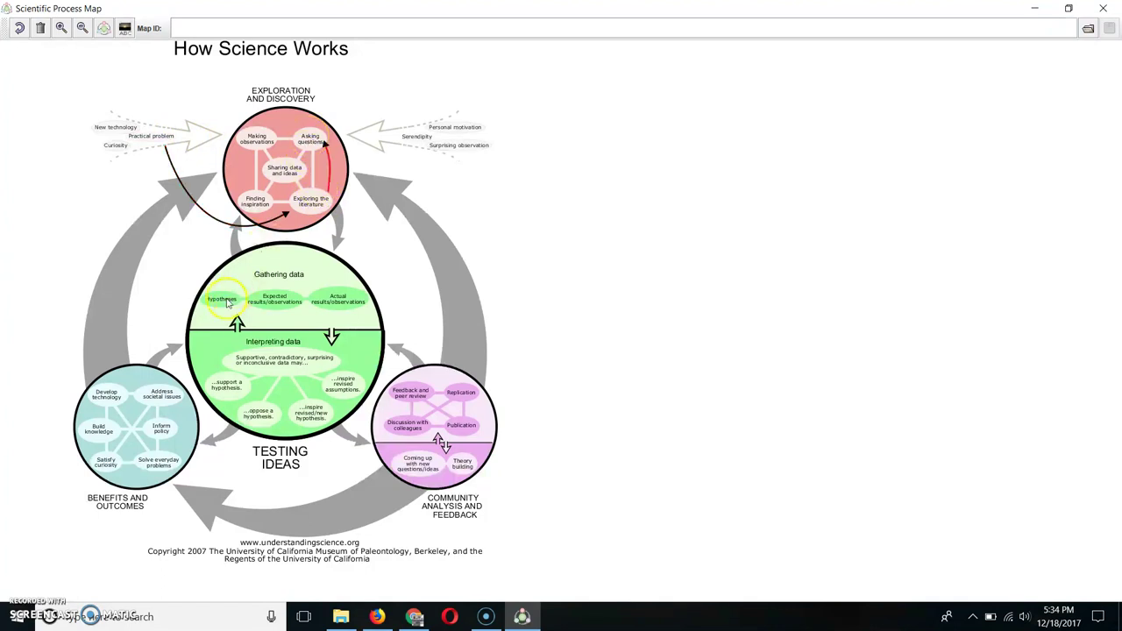
pyautogui.click(225, 299)
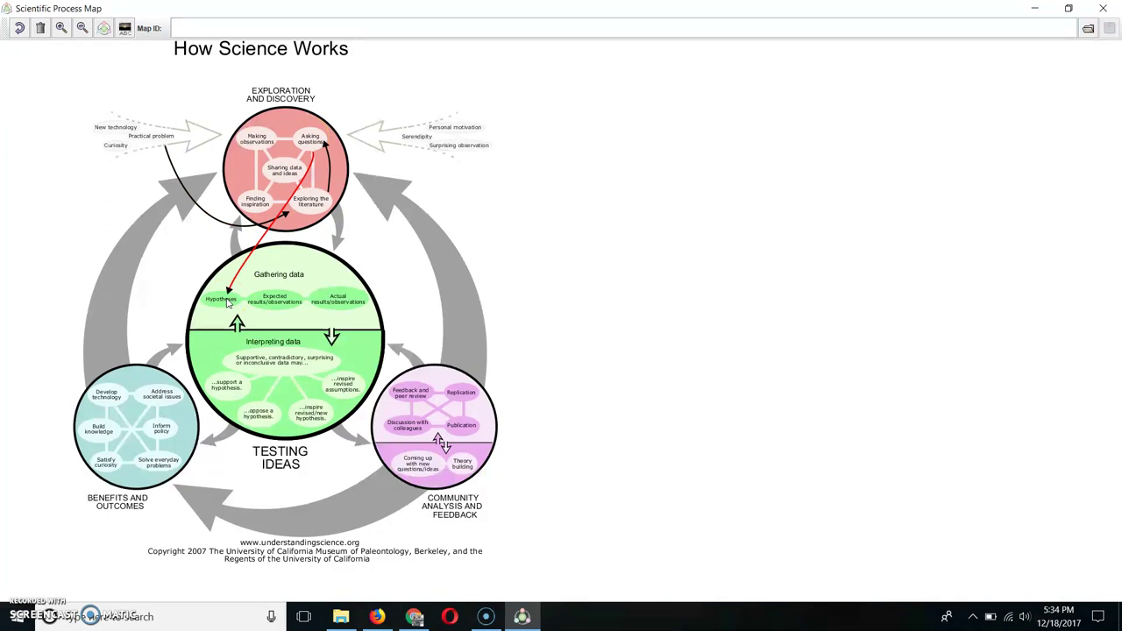
pyautogui.click(256, 145)
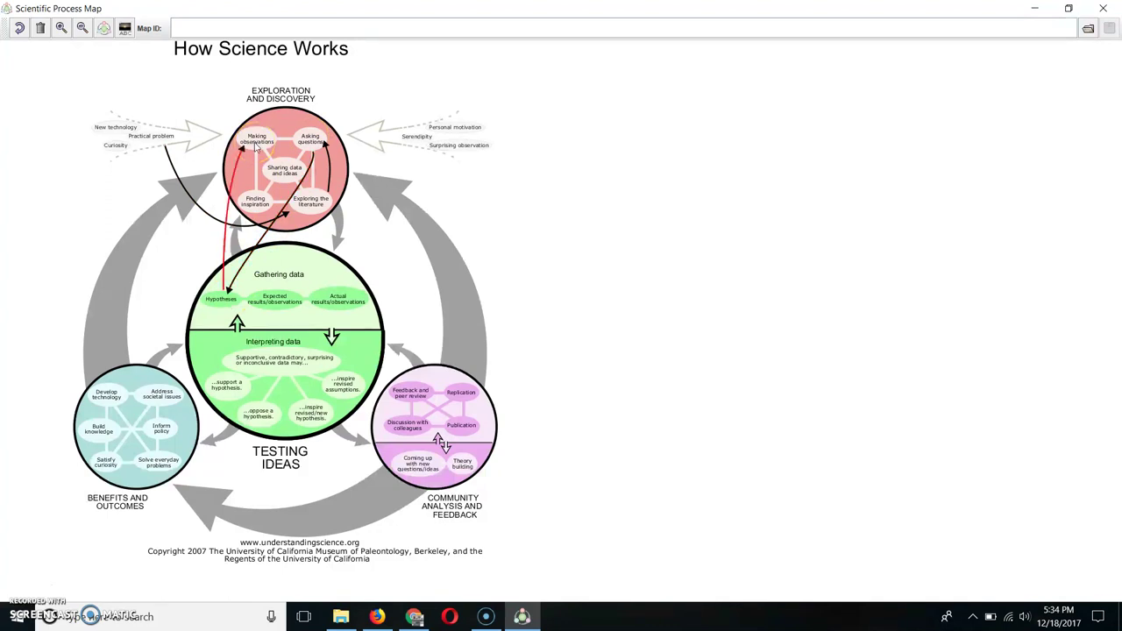
# Step: Extend the pathway from Making observations to Address societal issues and Discussion with colleagues
pyautogui.click(250, 303)
pyautogui.click(250, 344)
pyautogui.click(105, 396)
pyautogui.click(161, 427)
pyautogui.click(162, 401)
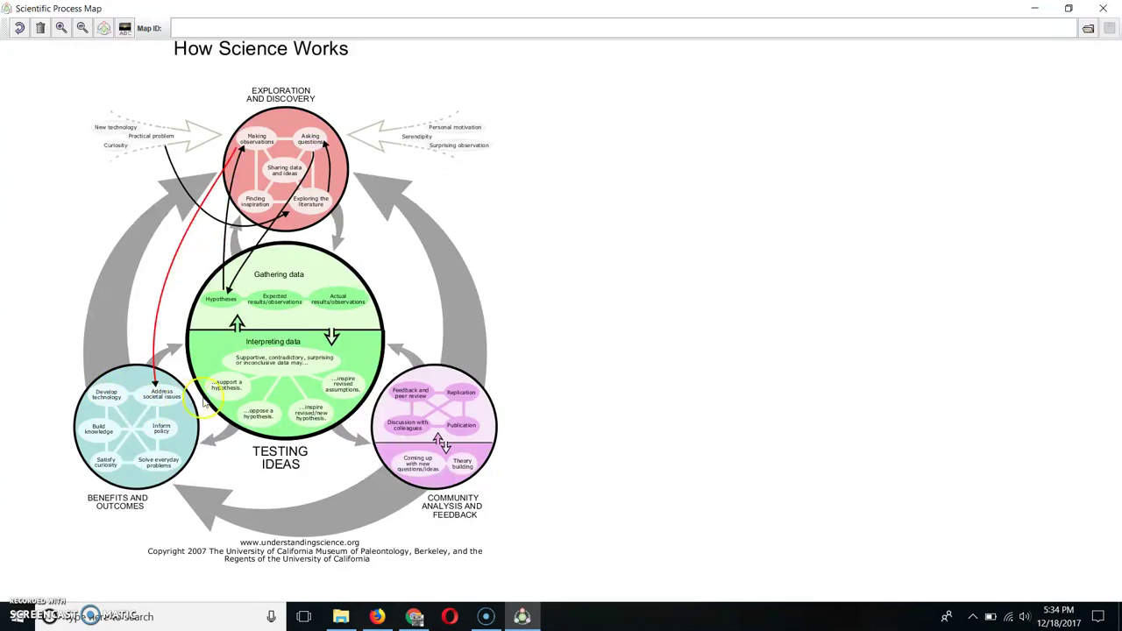
pyautogui.click(405, 428)
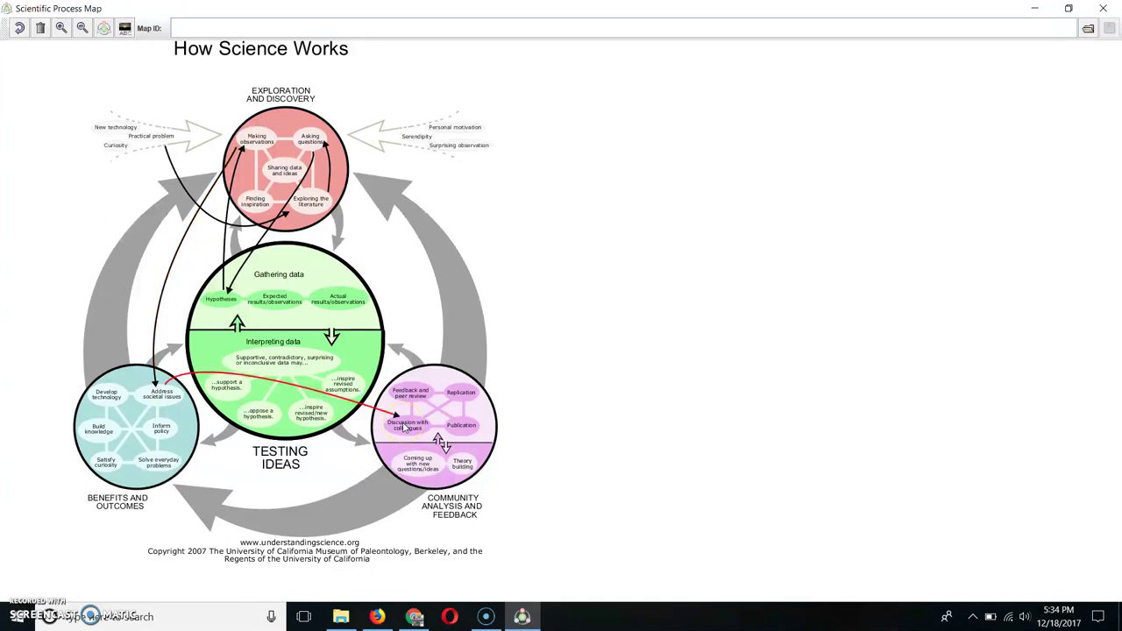
pyautogui.click(349, 421)
# Step: Connect Discussion with colleagues through Actual results, supportive data and …support a hypothesis to Publication
pyautogui.click(337, 302)
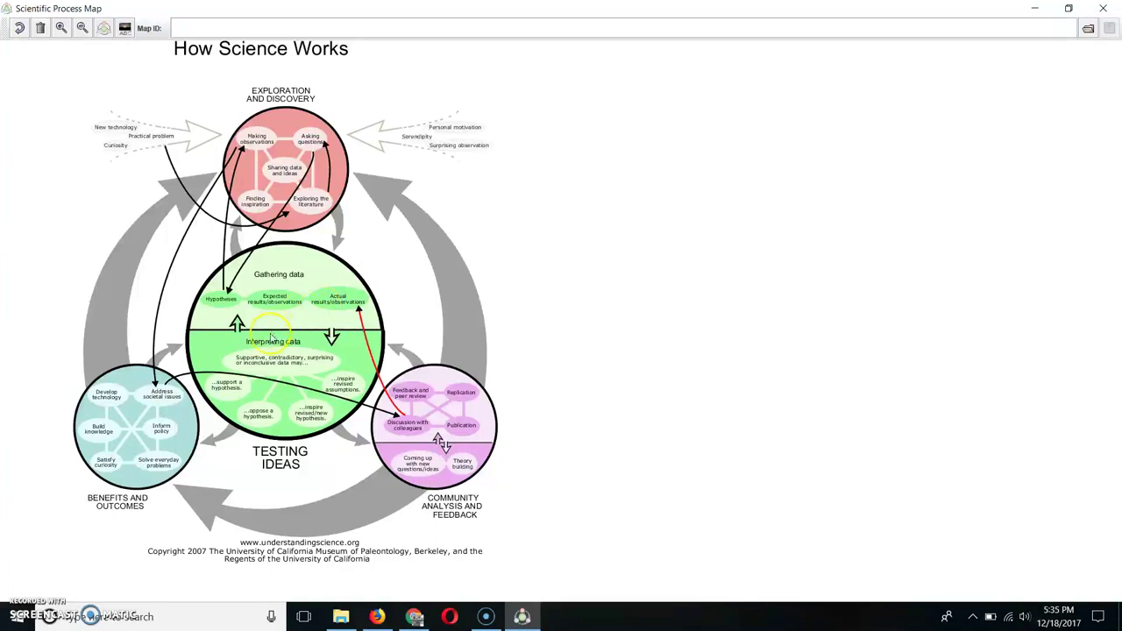
pyautogui.click(261, 359)
pyautogui.click(225, 397)
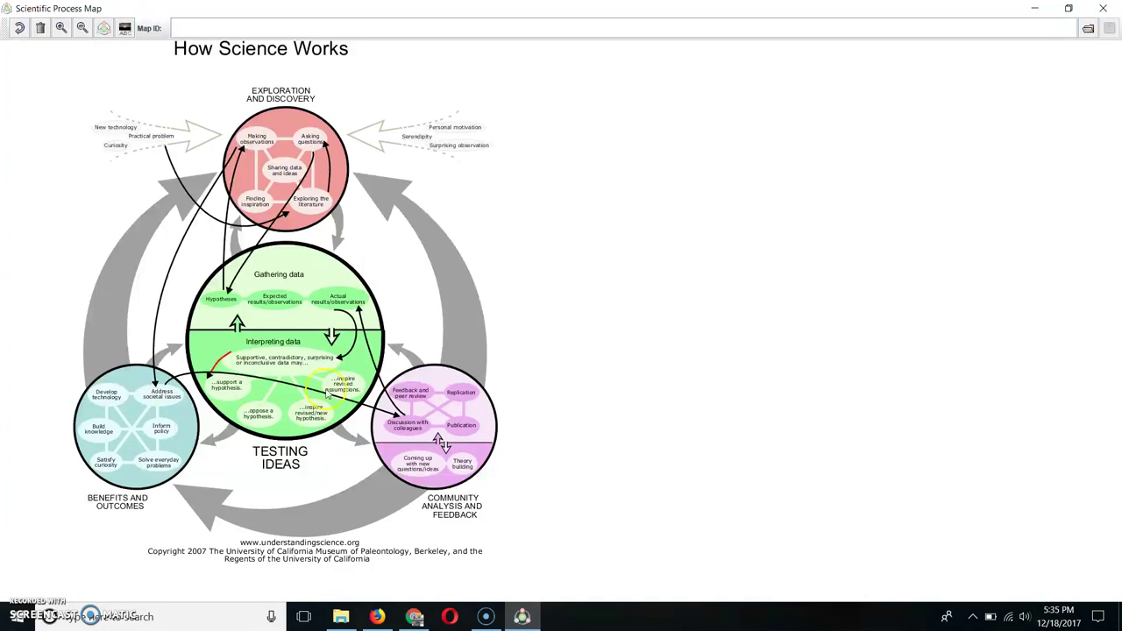
pyautogui.click(462, 426)
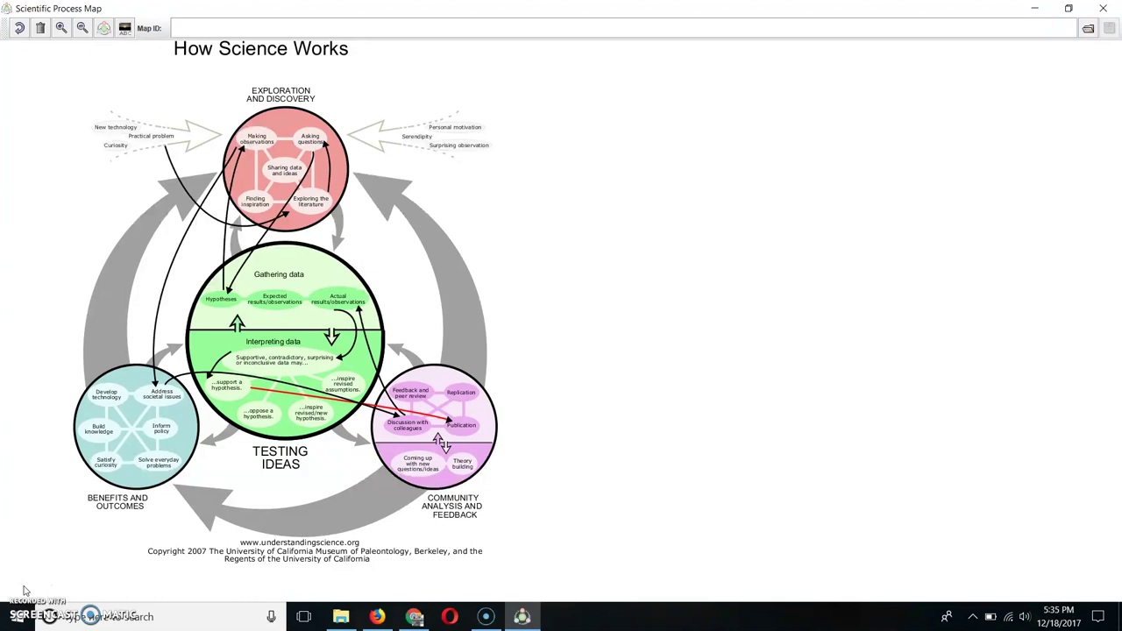
pyautogui.click(24, 587)
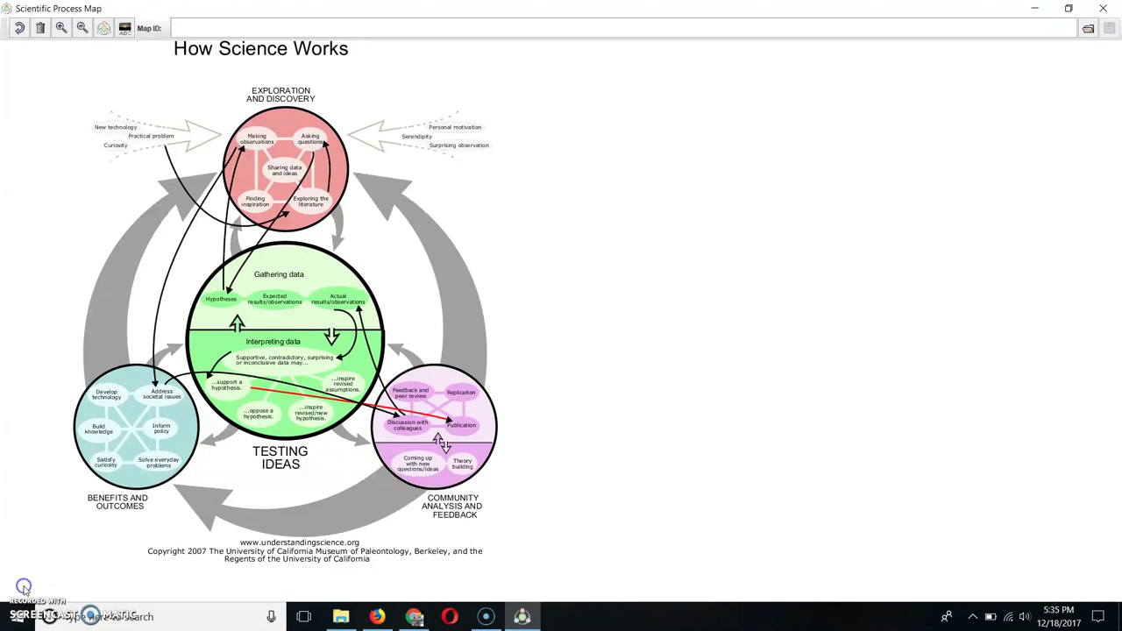